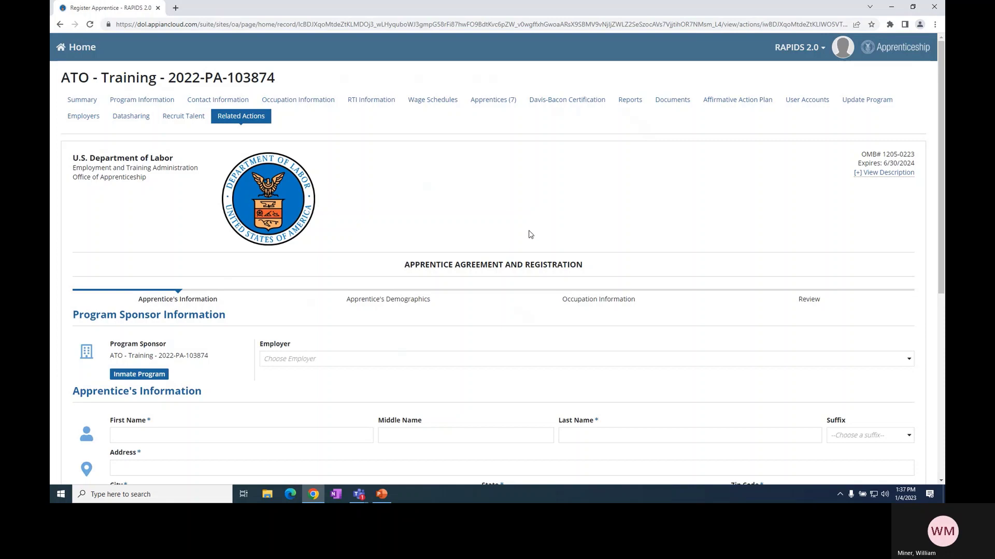
Step: Choose ATO - West Office as the employer in the program sponsor information
scroll(493, 211, "down", 2)
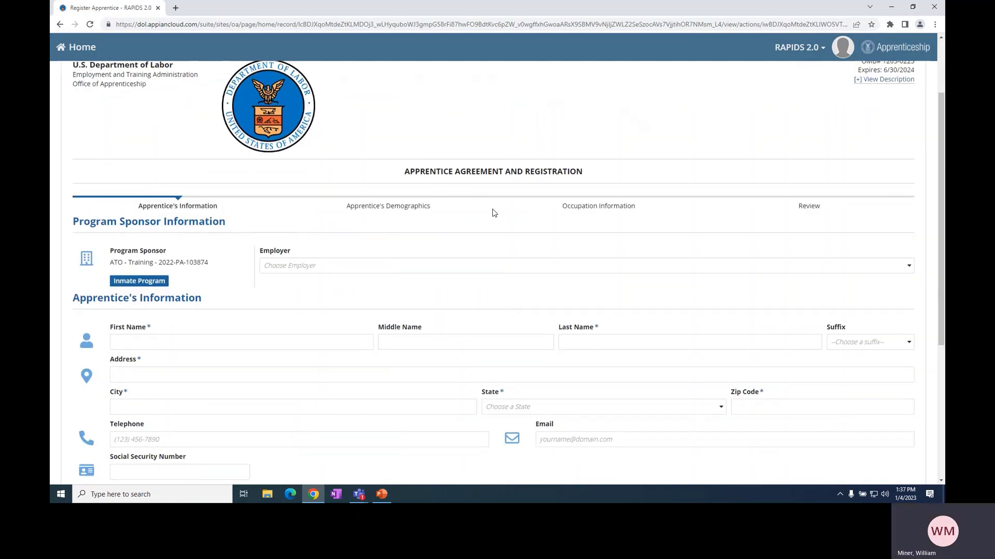
left_click(349, 268)
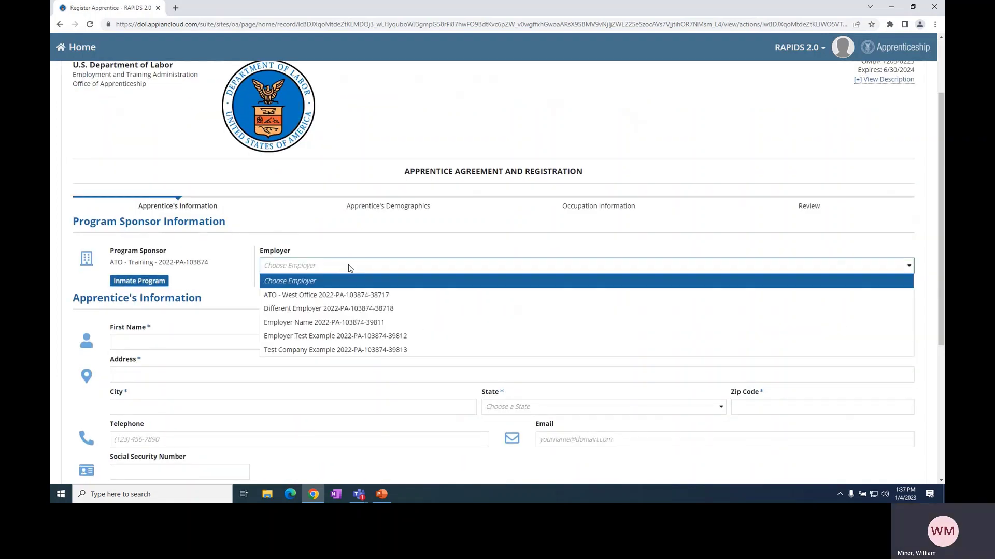
left_click(322, 294)
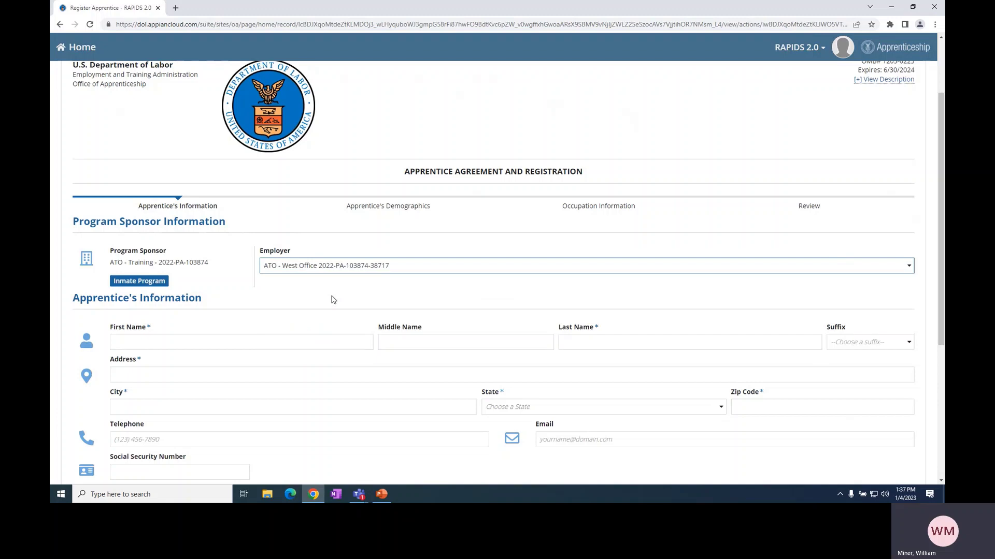
Step: Enter the apprentice's first and last name, leaving the middle name and suffix empty
scroll(301, 292, "down", 1)
left_click(268, 294)
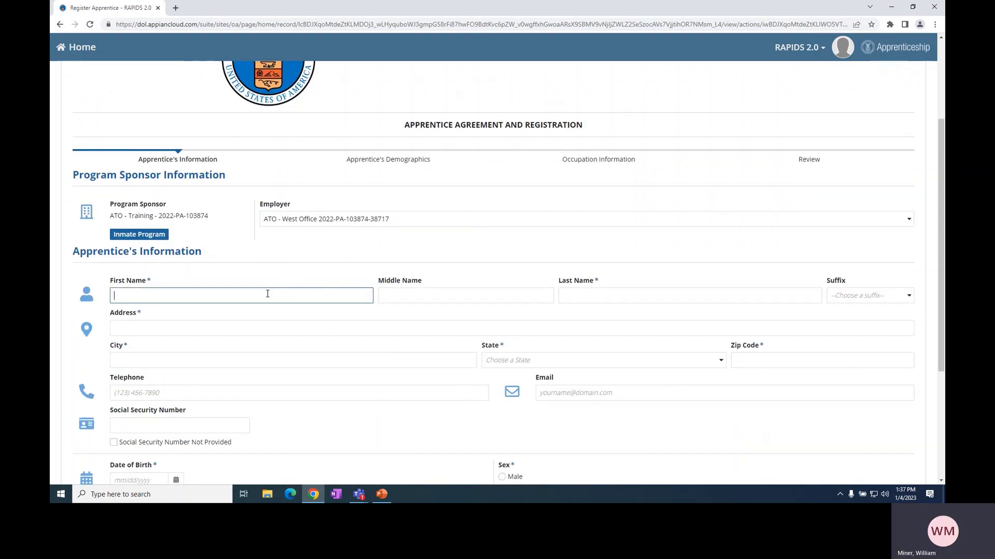
type("Franklin")
key("Tab")
key("Tab")
type("Pierece")
key("Tab")
key("Tab")
Step: Fill in the apprentice's street address and city
type("1313 Mock")
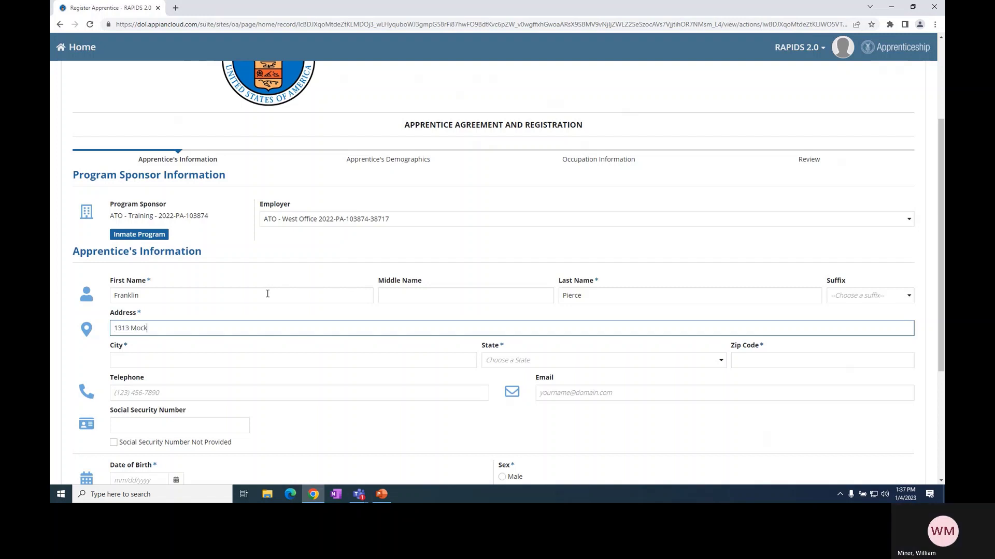
type("inbbird Lane")
key("Tab")
type("Har")
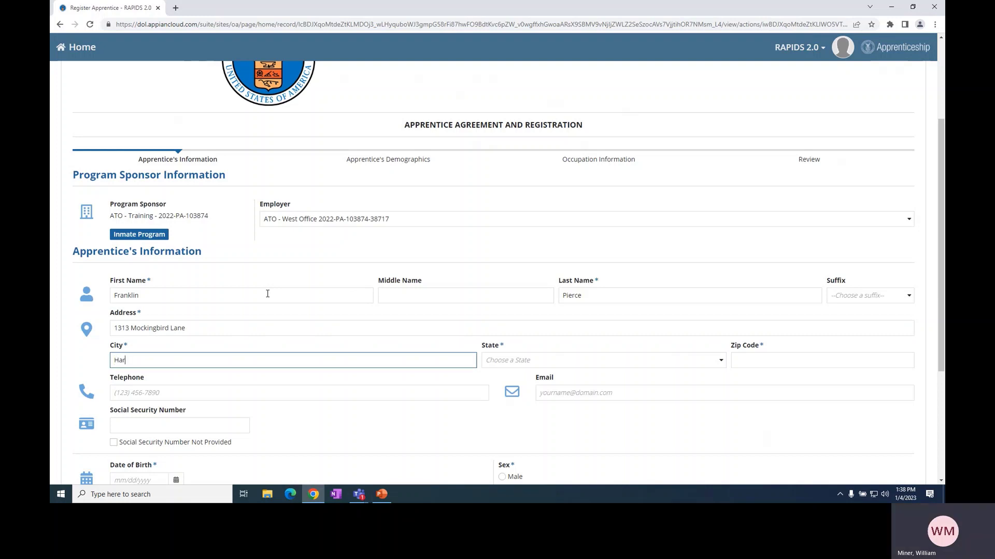
type("risburg")
key("Tab")
Step: Select the state and enter the ZIP code of the apprentice's address
type("pe")
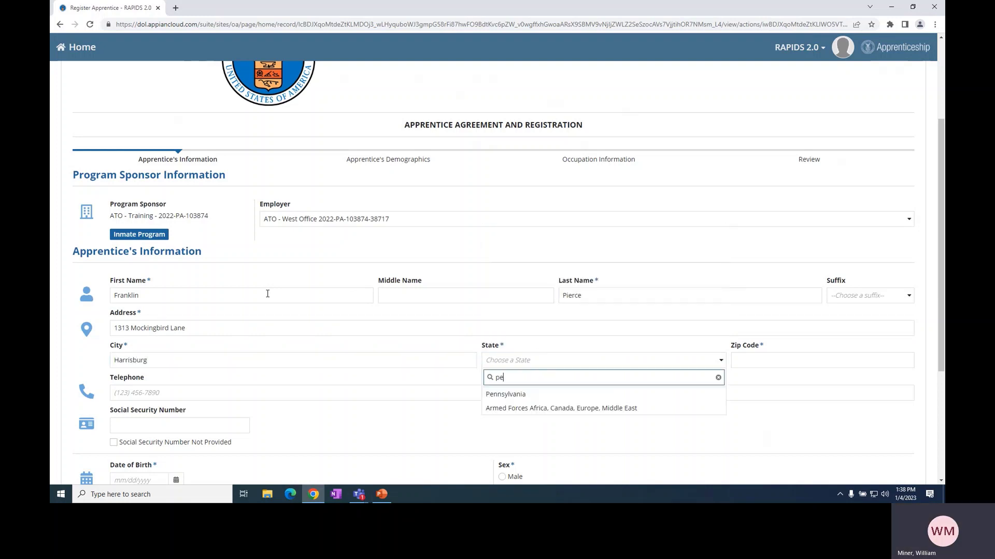
key("Down")
key("Return")
key("Tab")
type("1")
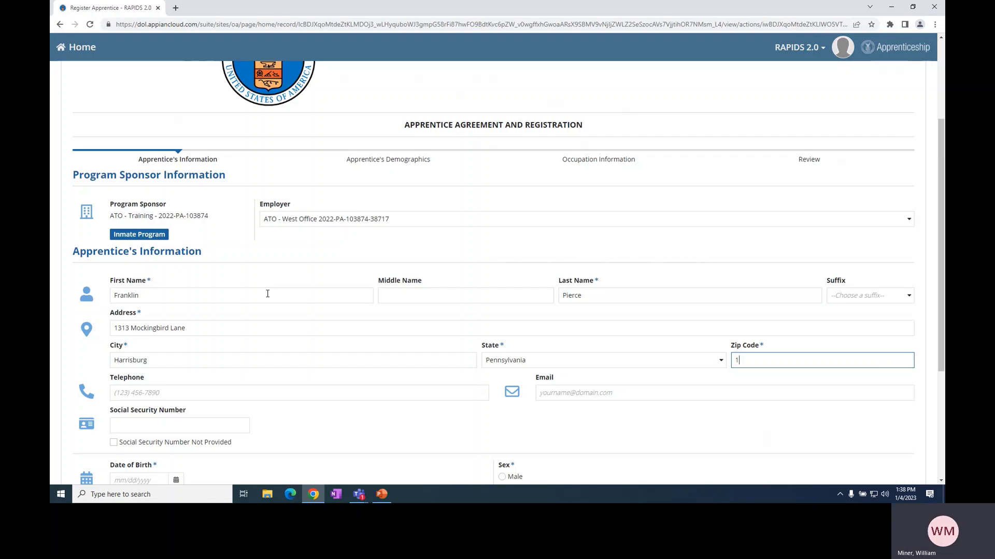
type("87104")
key("Tab")
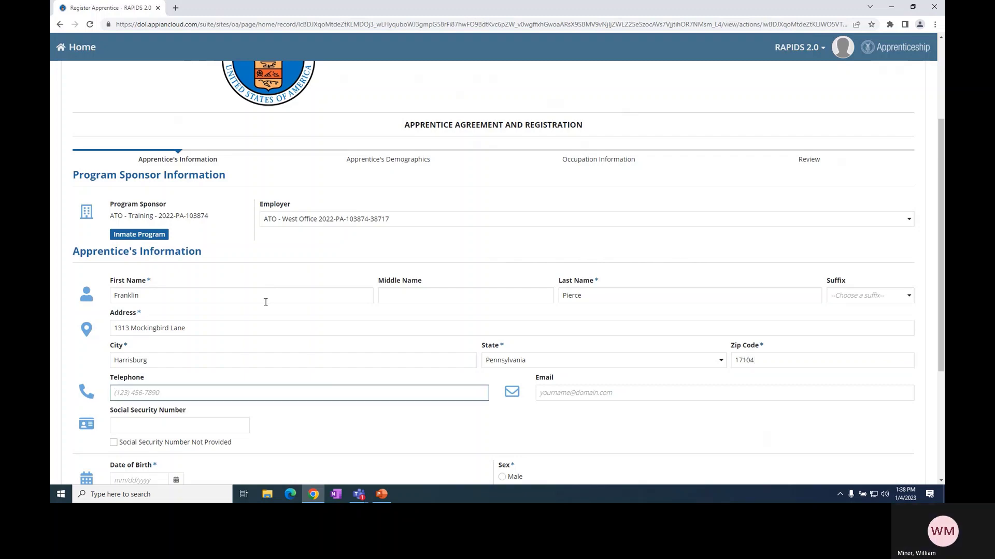
Step: Mark the apprentice's Social Security Number as not provided and fill in the date of birth
scroll(266, 302, "down", 2)
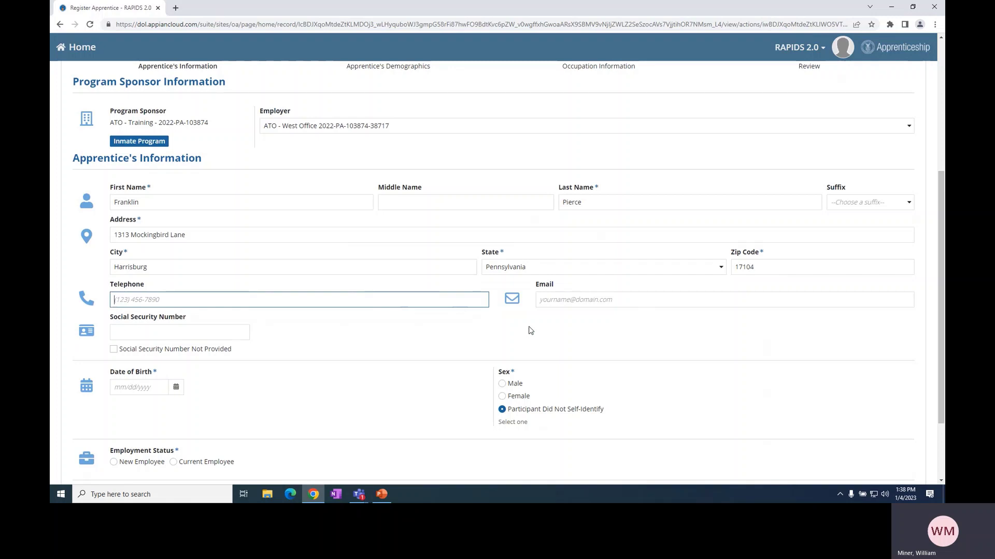
left_click(123, 335)
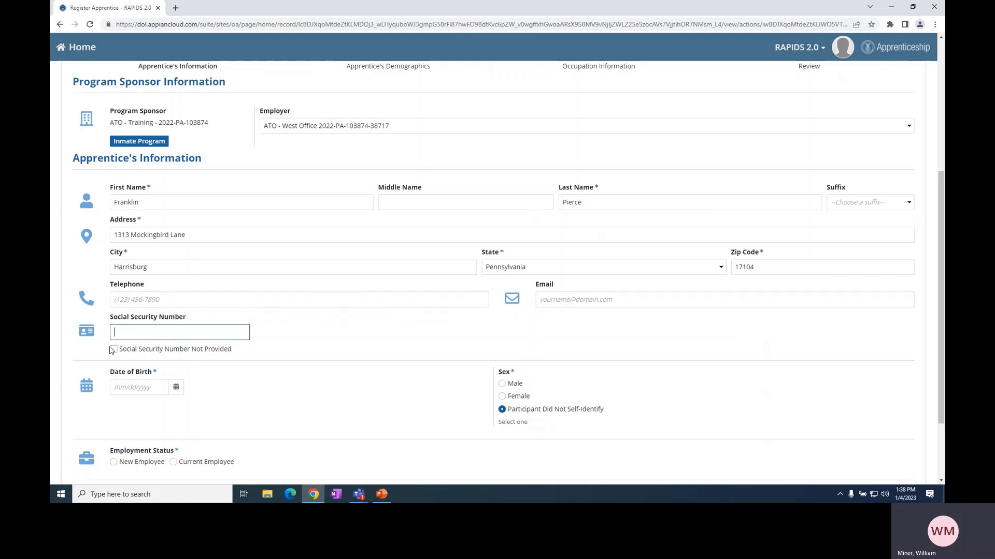
left_click(114, 349)
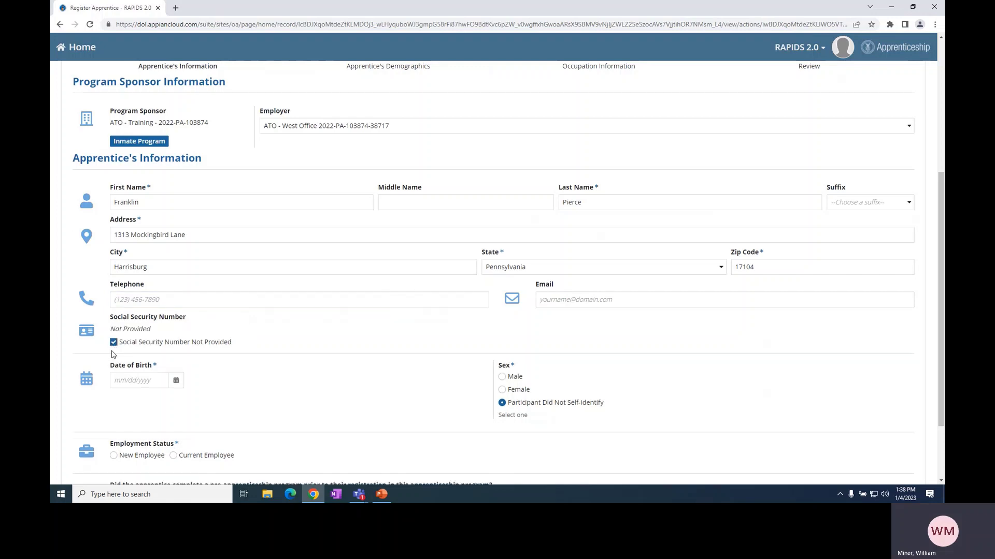
scroll(114, 355, "down", 3)
left_click(128, 291)
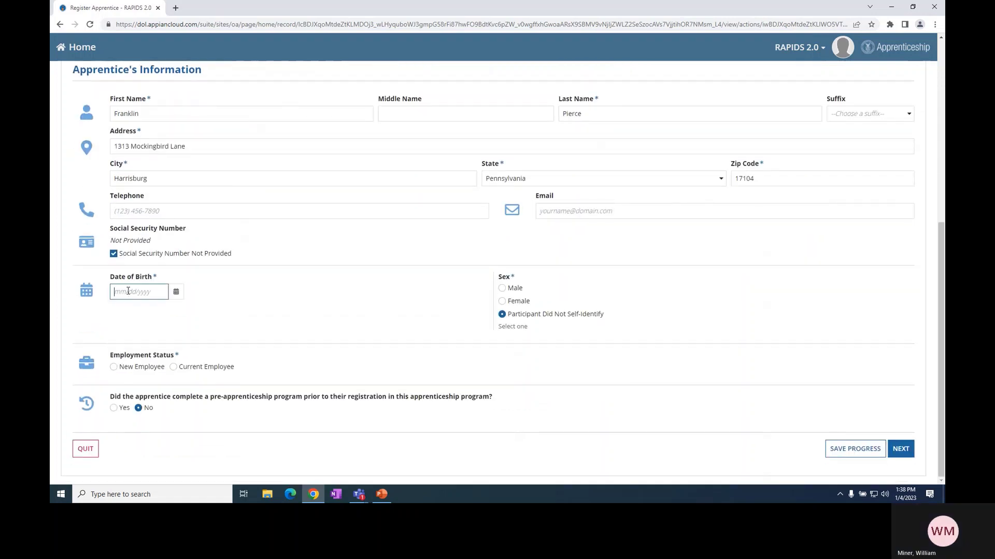
type("01/")
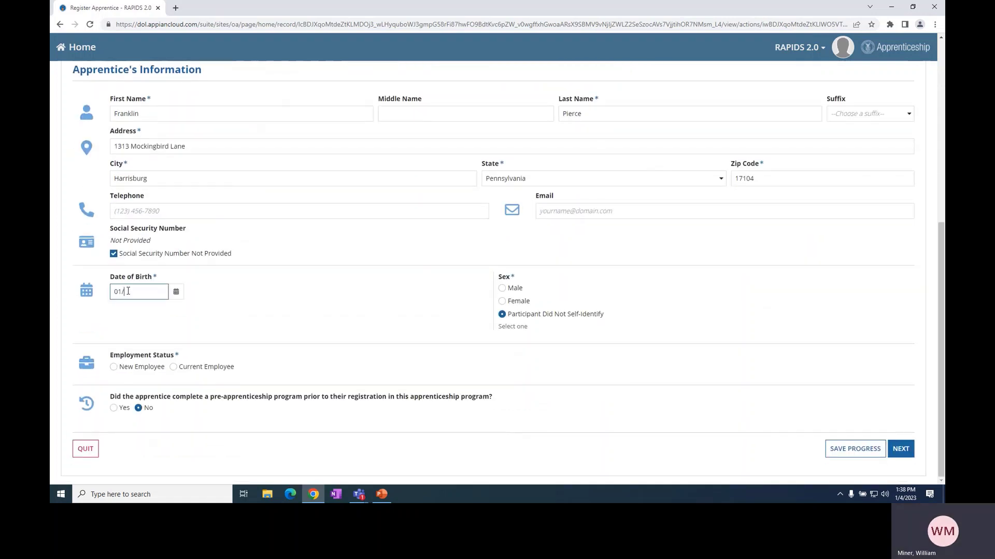
type("15/1980")
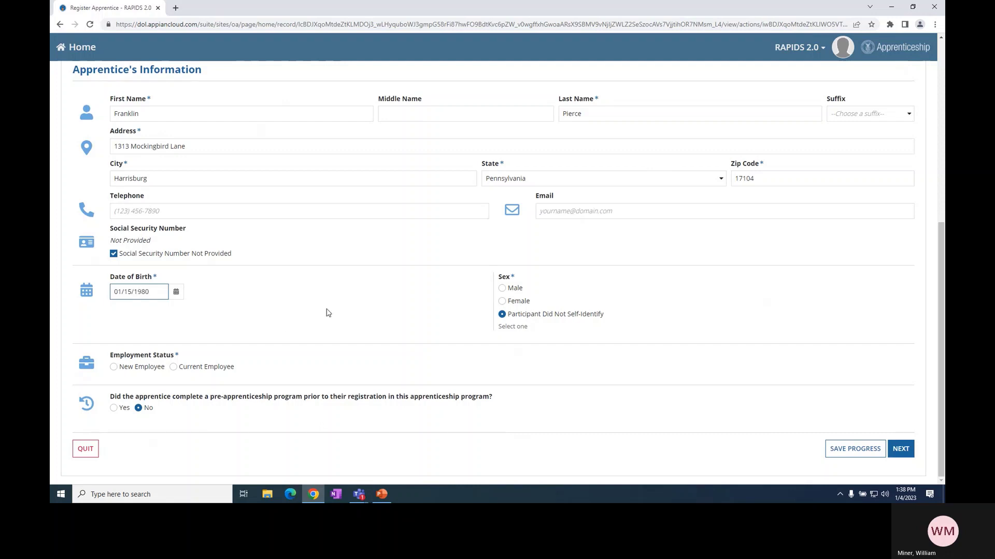
Step: Set the sex to Male and the employment status to New Employee, and proceed to the apprentice's demographics
left_click(502, 289)
left_click(114, 367)
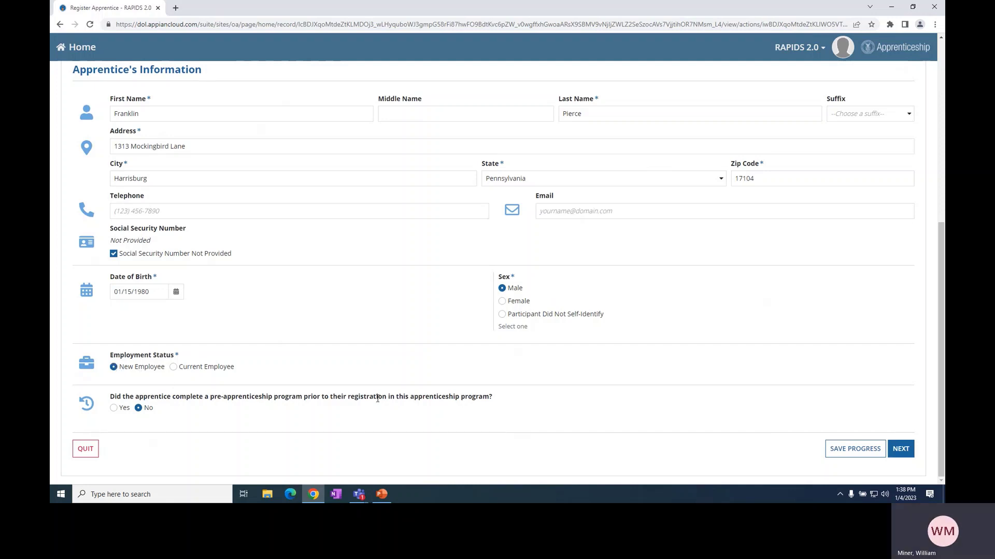
left_click(900, 449)
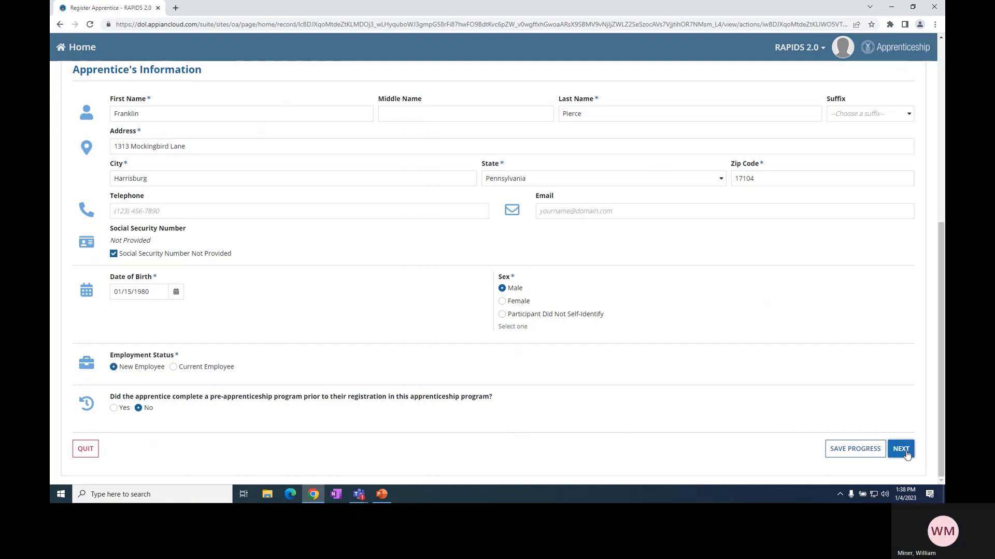
Step: Record the demographics as Hispanic or Latino, White, no disability, Non Veteran and High School graduate (including equivalency), and proceed to the occupation information
scroll(559, 313, "down", 2)
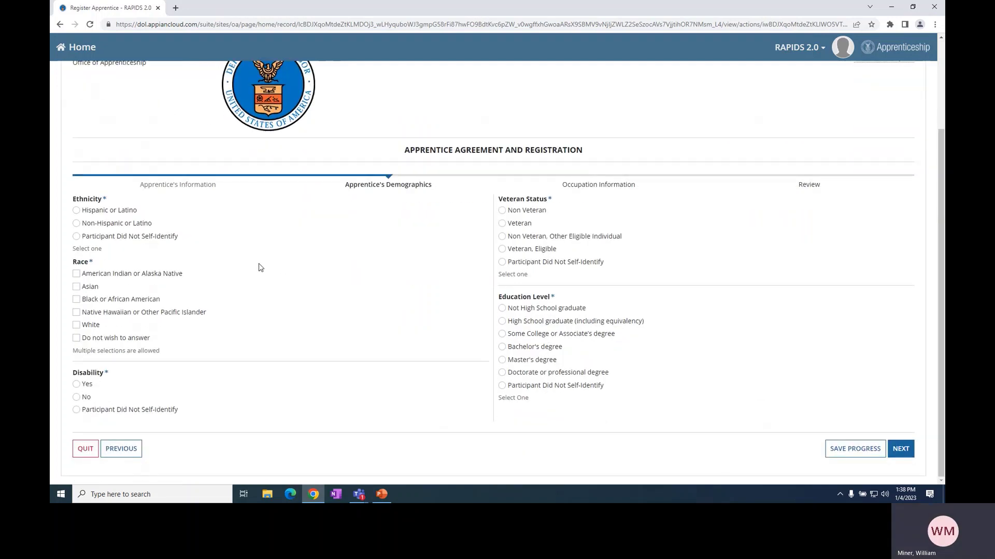
left_click(77, 211)
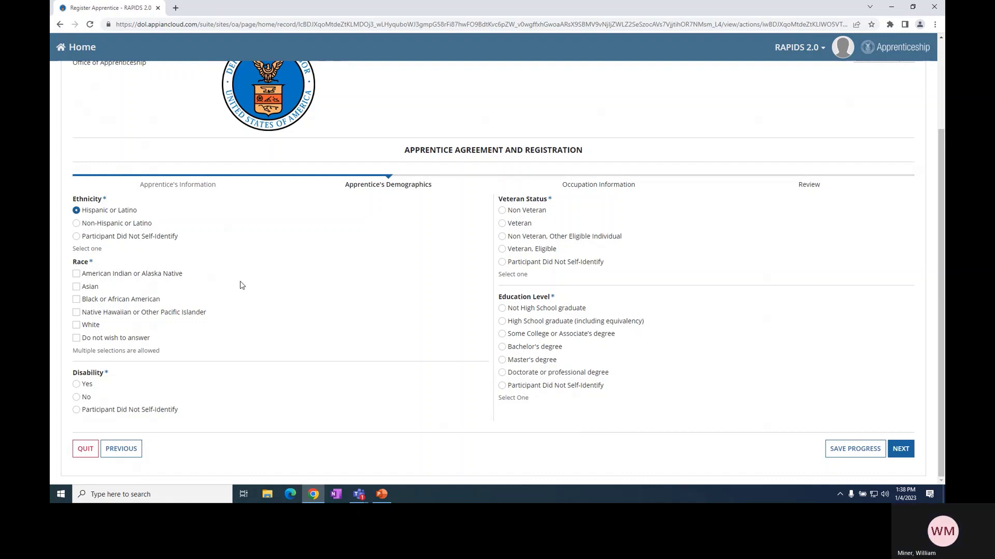
left_click(76, 325)
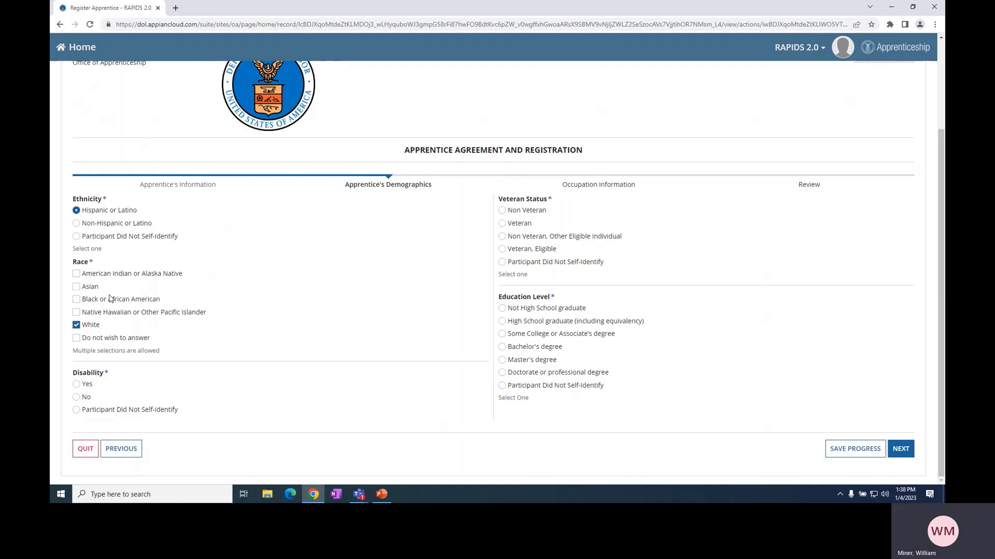
left_click(502, 210)
left_click(502, 322)
left_click(77, 399)
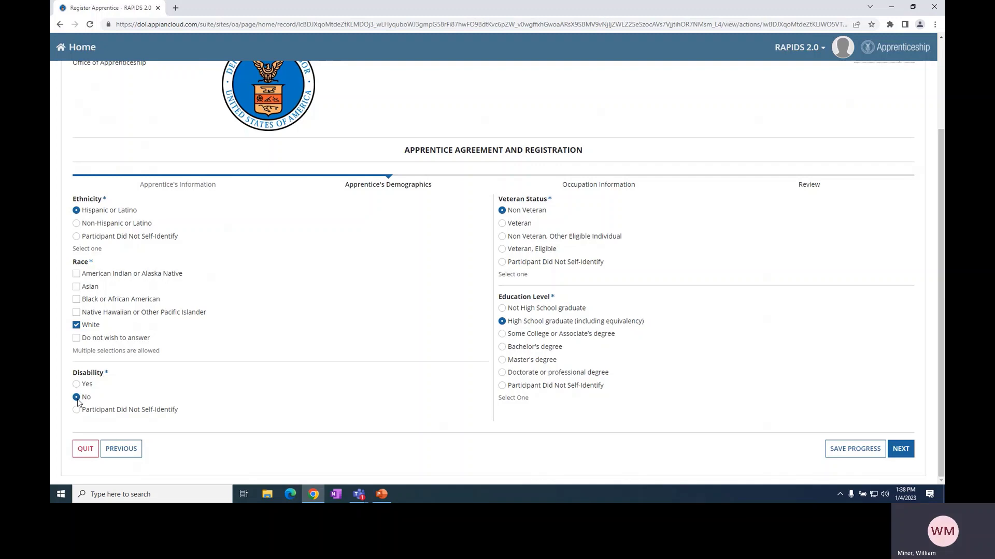
left_click(901, 449)
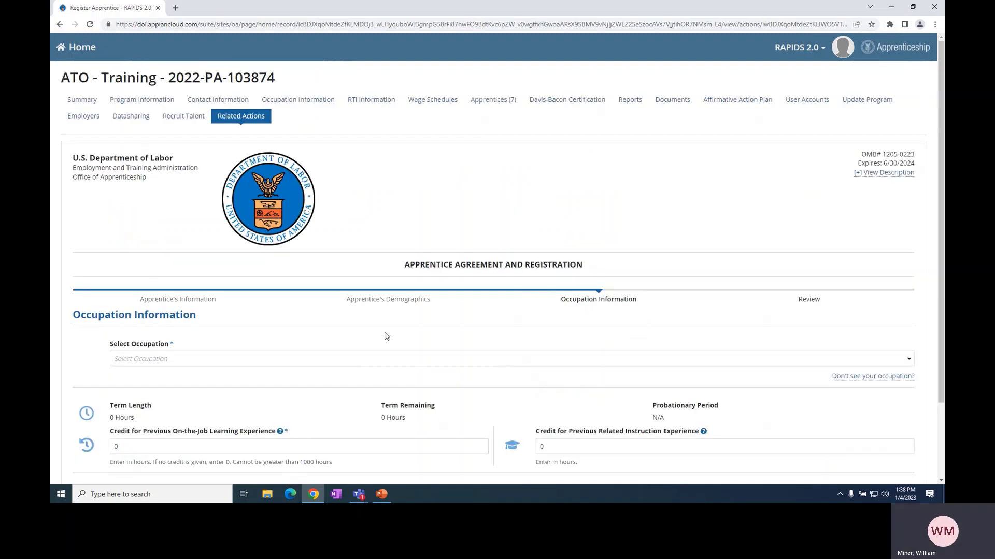
Step: Select the occupation LPN (1105V1) Time-Based 2000 Hours and check the related training instruction provider choices, keeping HACC
left_click(299, 269)
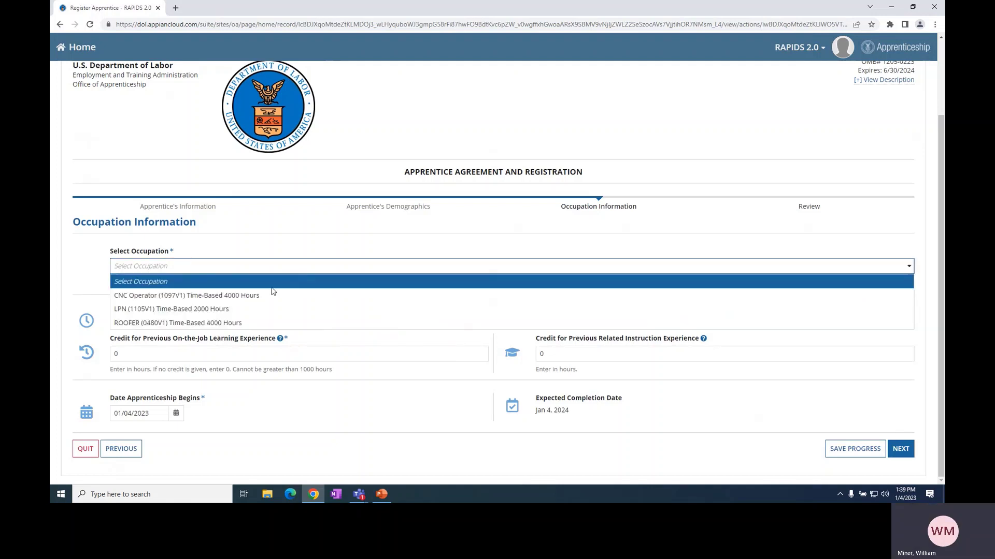
left_click(244, 311)
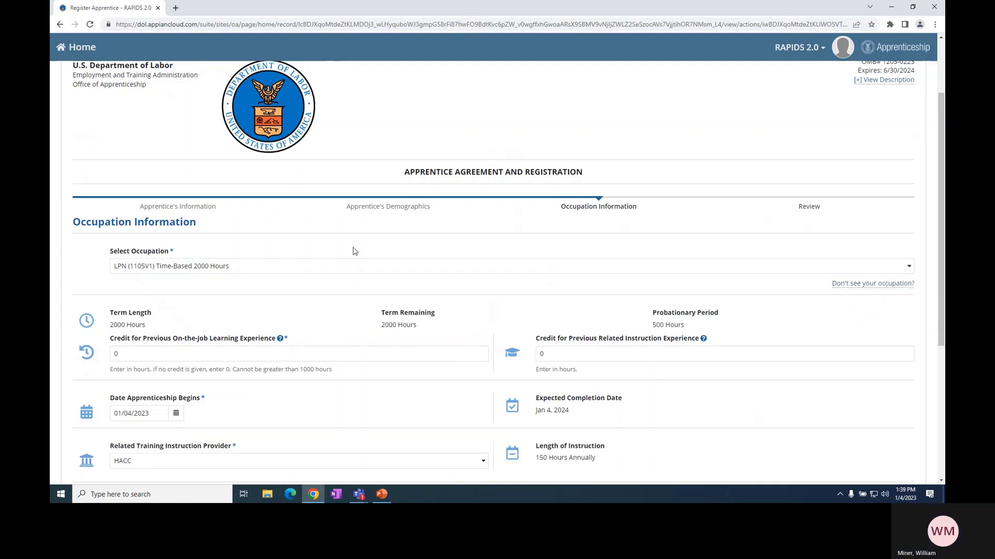
scroll(349, 249, "down", 3)
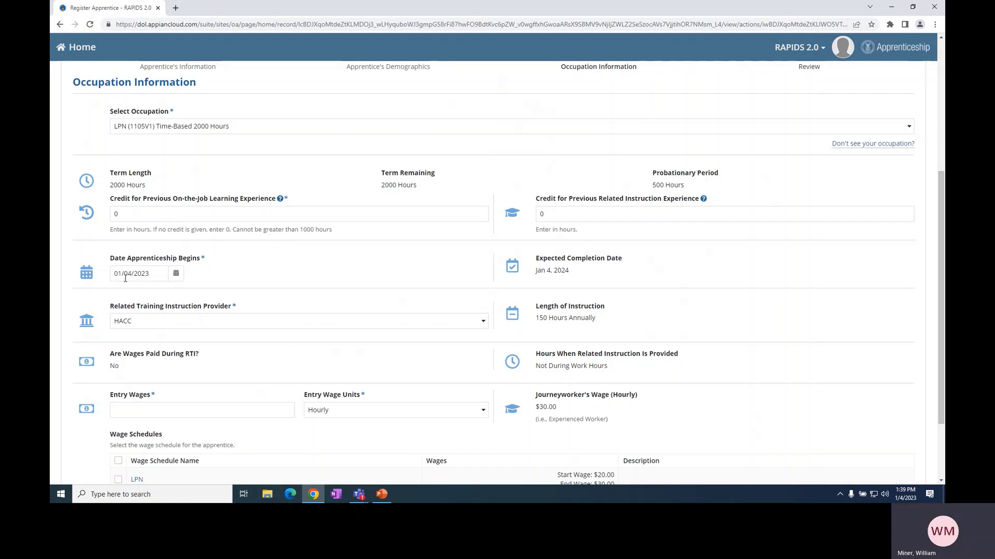
scroll(135, 282, "down", 3)
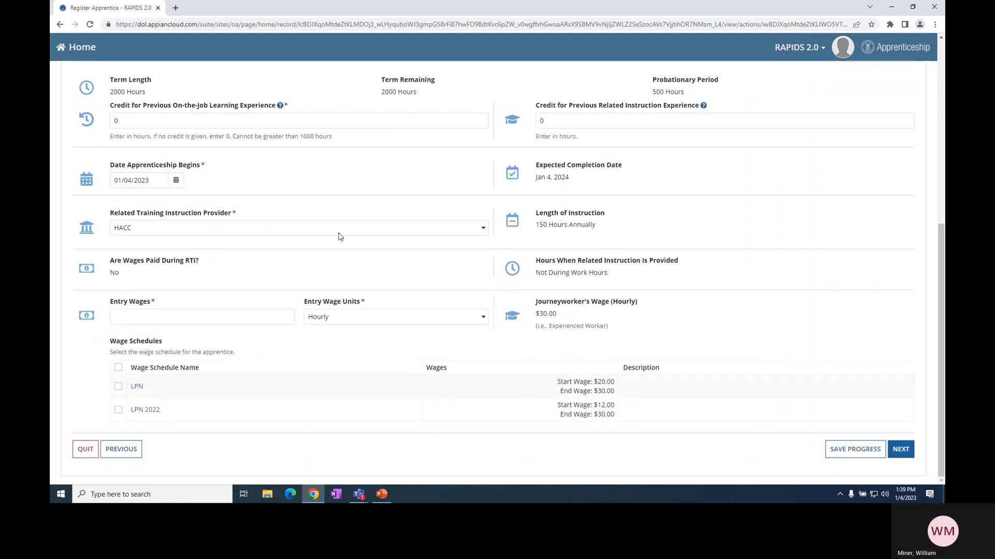
left_click(177, 231)
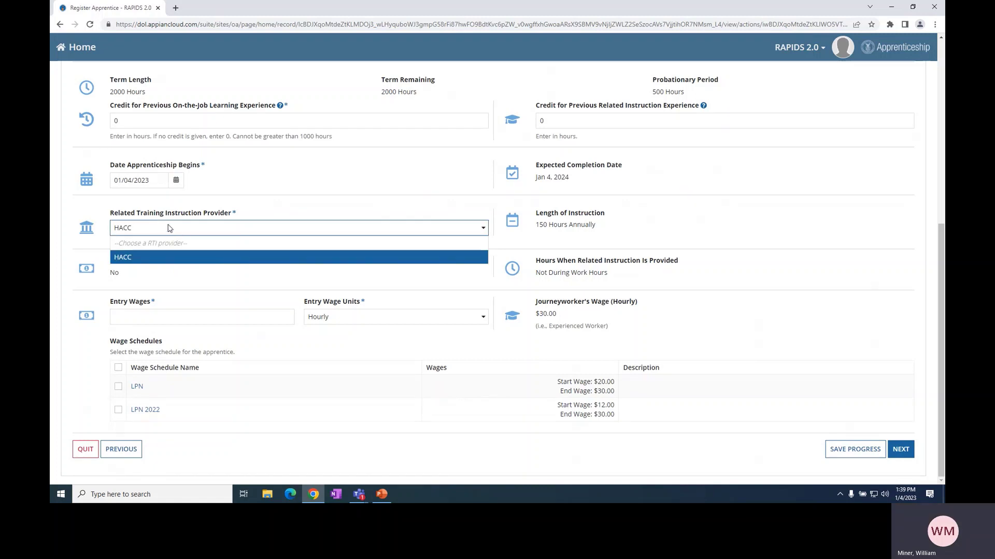
left_click(280, 216)
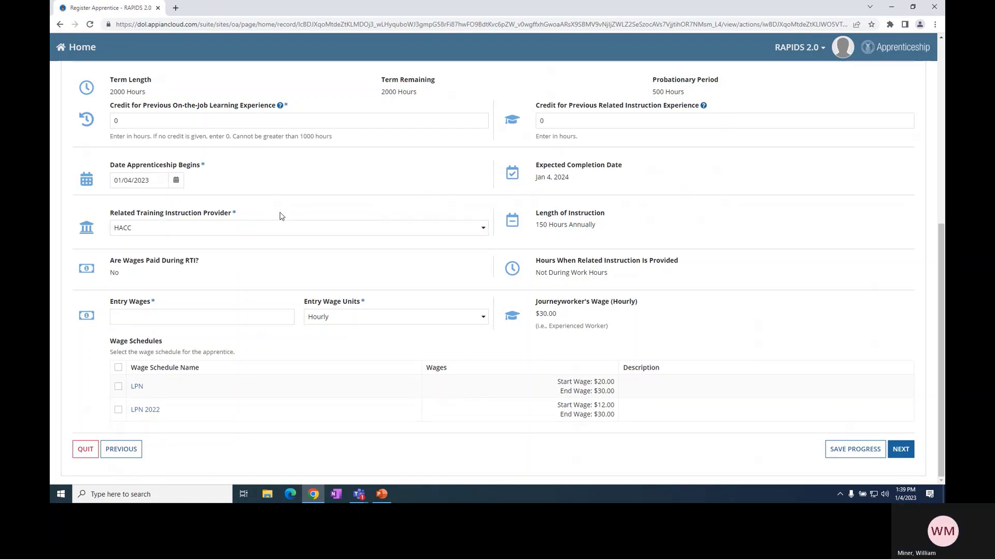
Step: Set the hourly entry wage to 12.00, select the LPN 2022 wage schedule, and proceed to the review
left_click(238, 317)
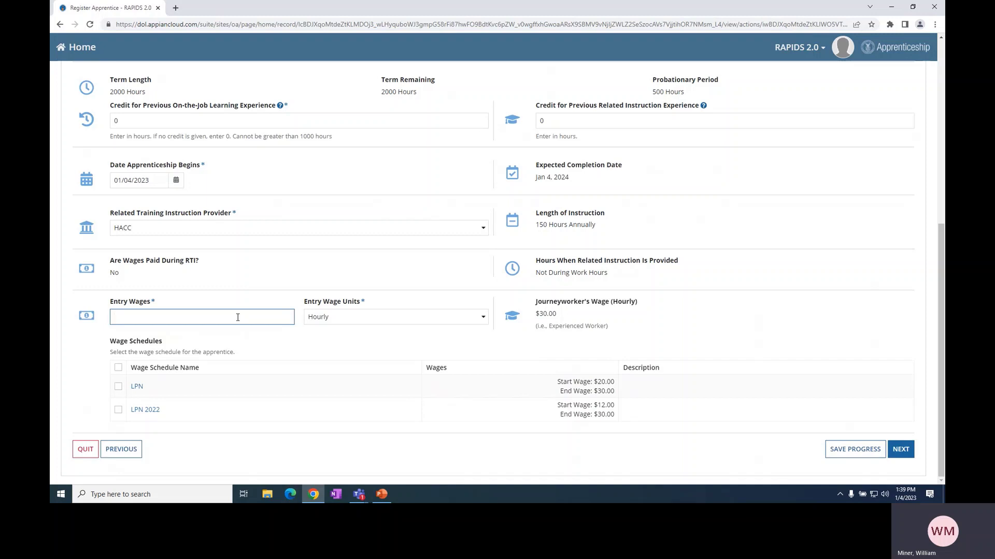
type("12.00")
left_click(386, 299)
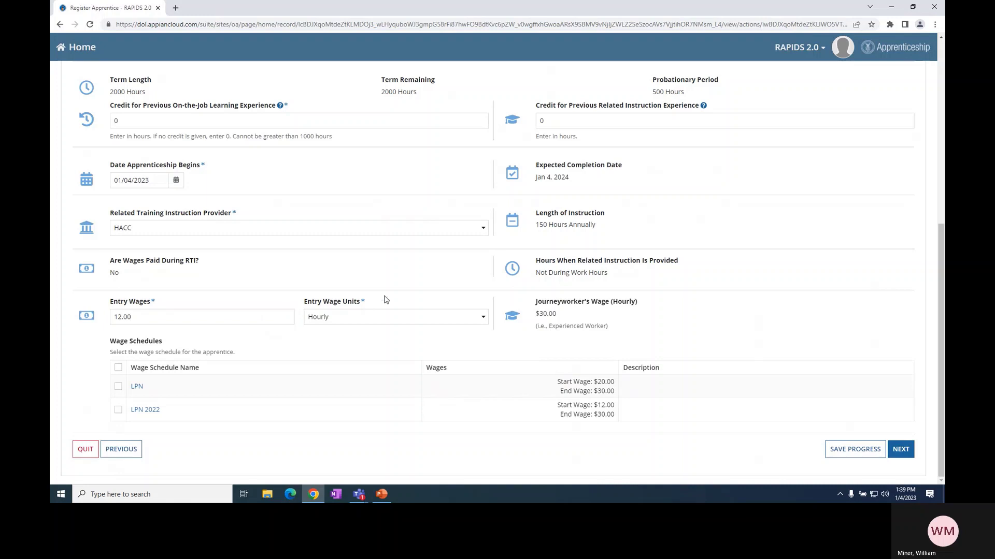
left_click(118, 410)
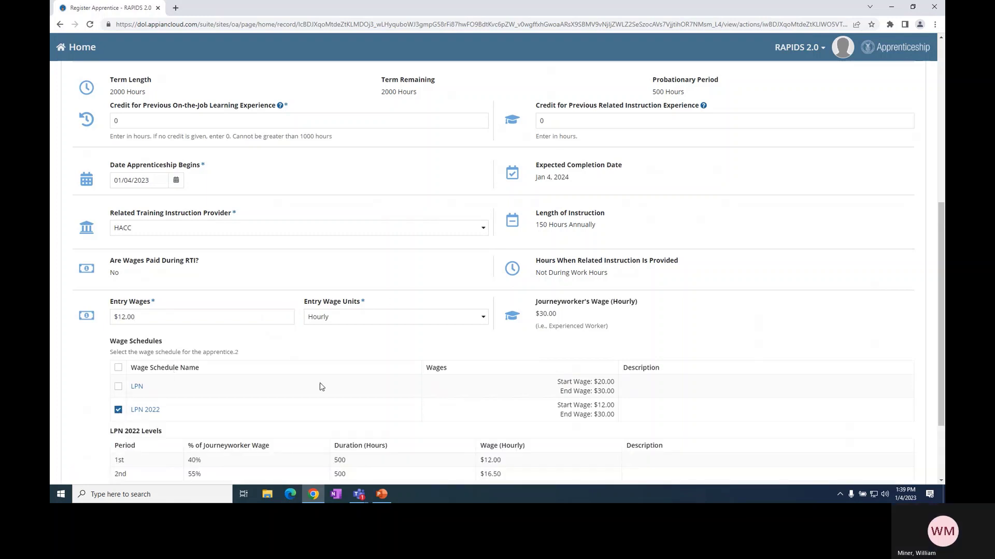
scroll(322, 388, "down", 2)
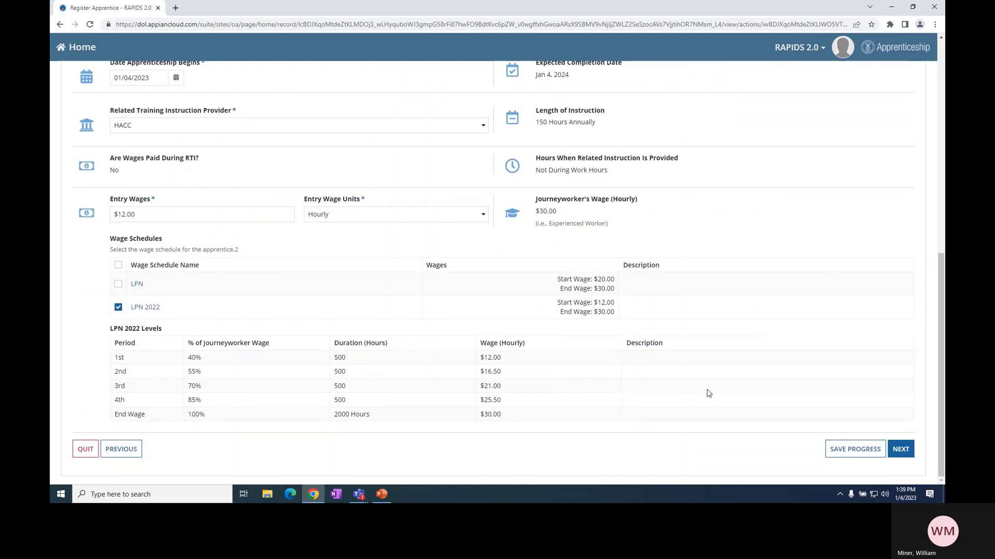
left_click(902, 452)
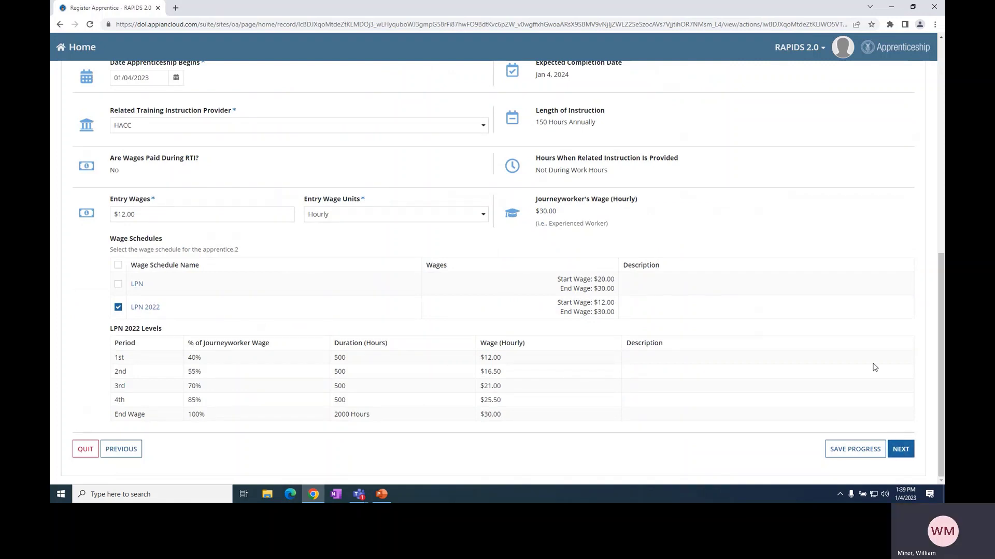
Step: Review the apprentice agreement's sponsor, apprentice and wage schedule details down to the submission options
scroll(781, 330, "down", 3)
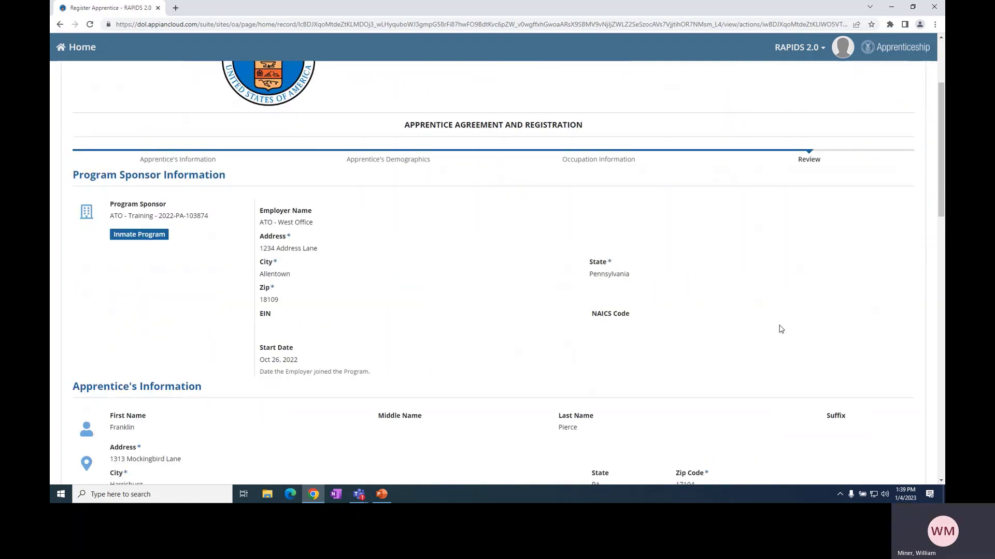
scroll(781, 329, "down", 5)
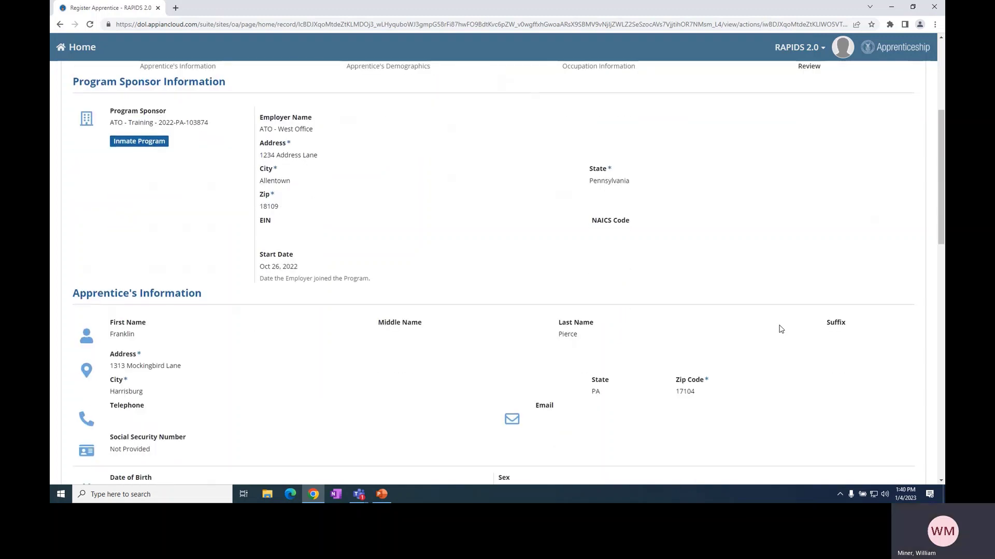
scroll(781, 330, "down", 12)
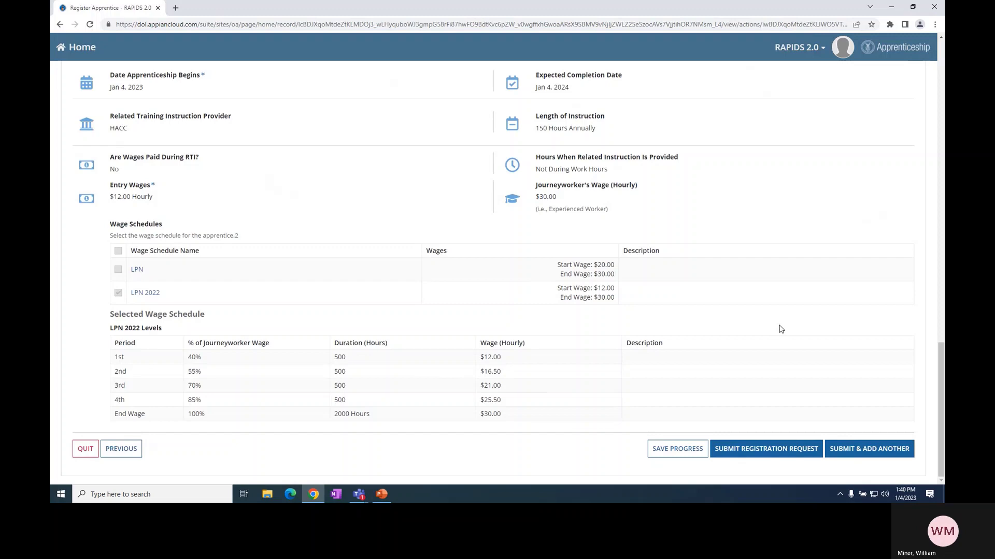
Step: Return to the occupation information, try the LPN wage schedule, reselect LPN 2022 and proceed to the review
left_click(115, 454)
scroll(410, 360, "down", 10)
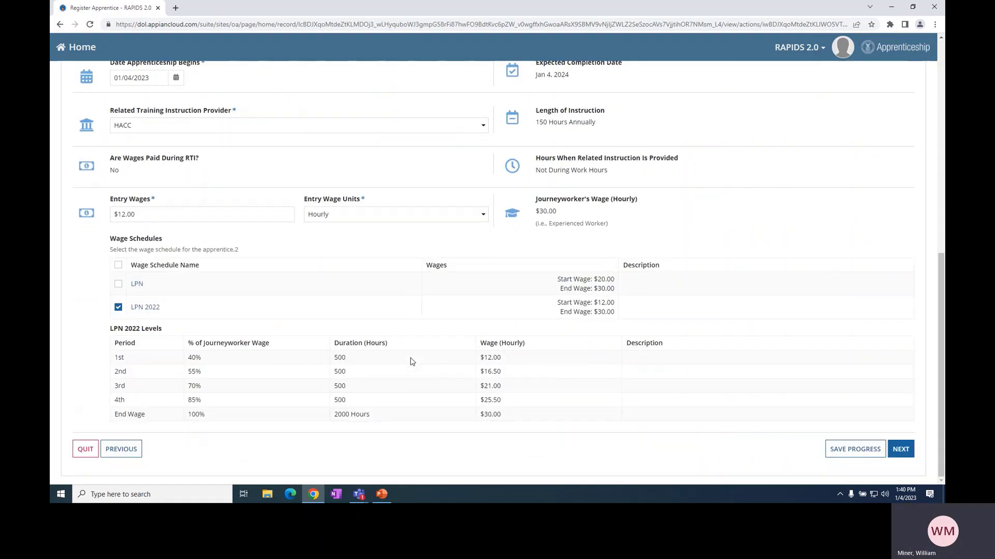
left_click(118, 307)
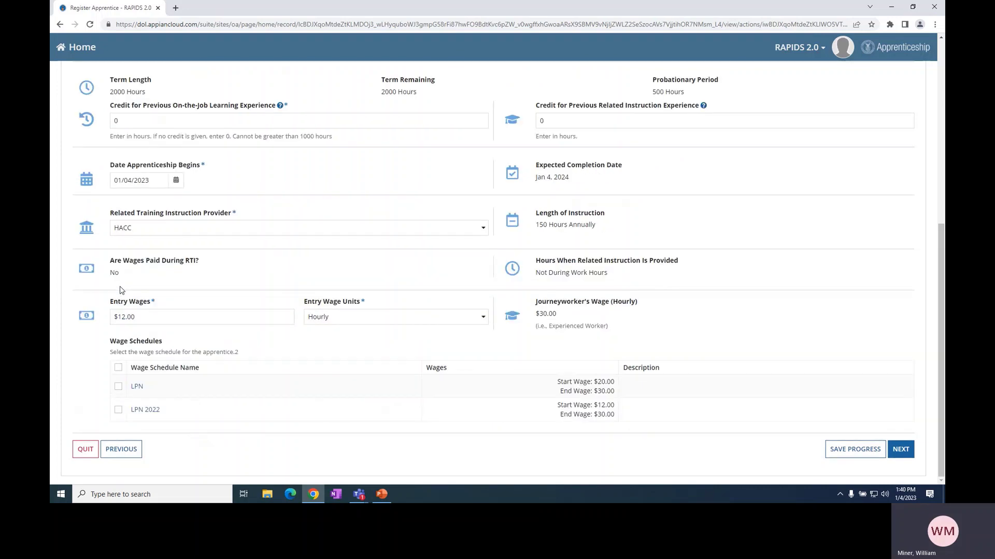
left_click(118, 386)
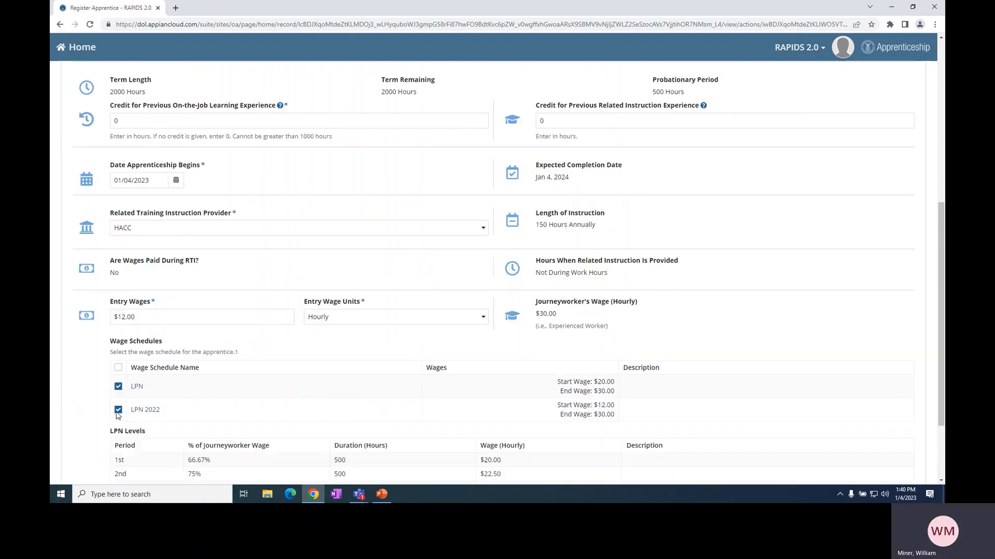
scroll(808, 422, "down", 2)
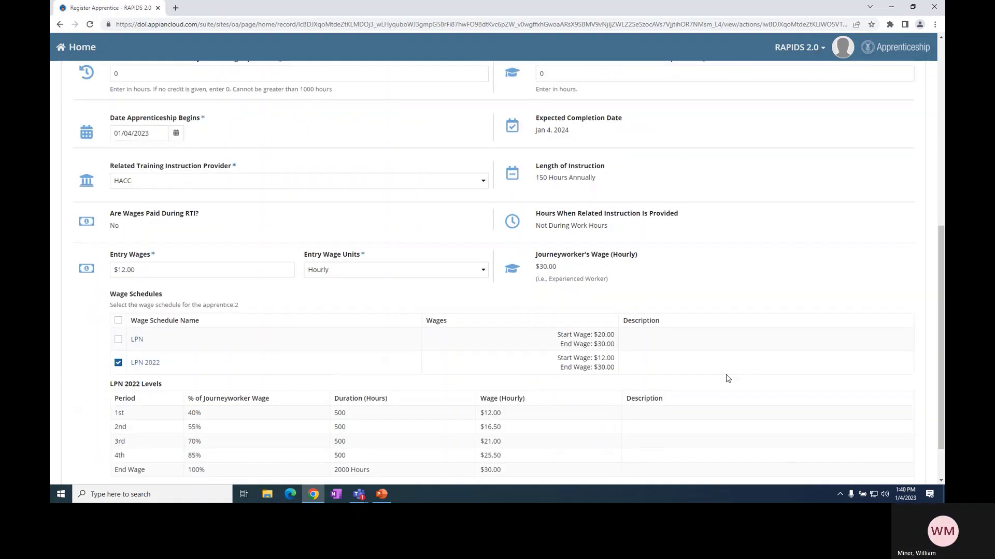
left_click(900, 449)
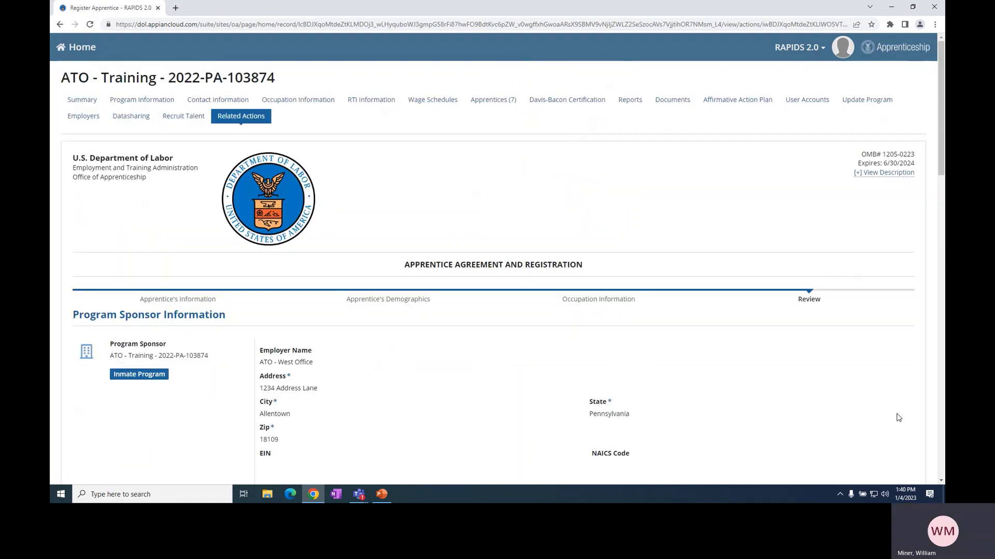
Step: Check the agreement's review and submit the apprentice's registration request
scroll(898, 418, "down", 5)
scroll(899, 418, "down", 12)
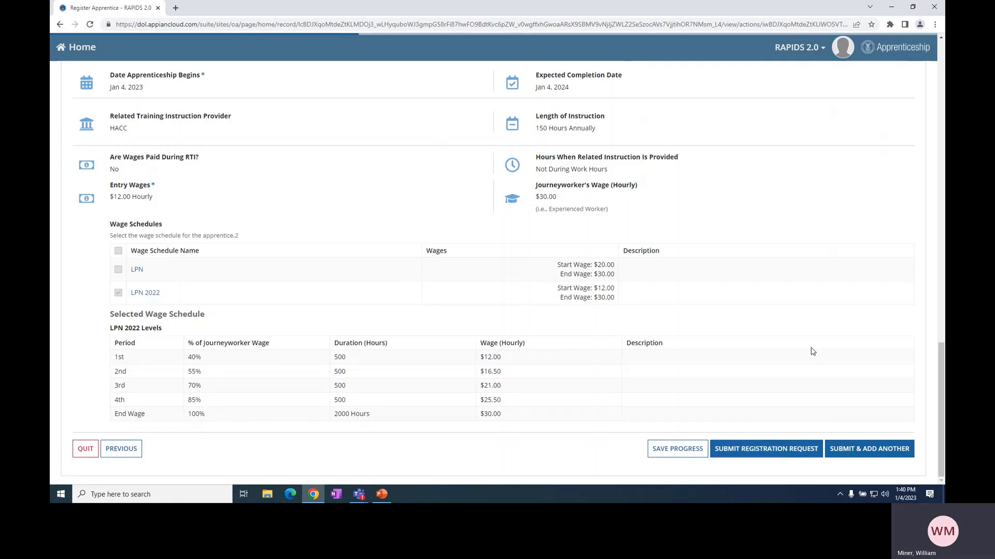
scroll(812, 352, "up", 20)
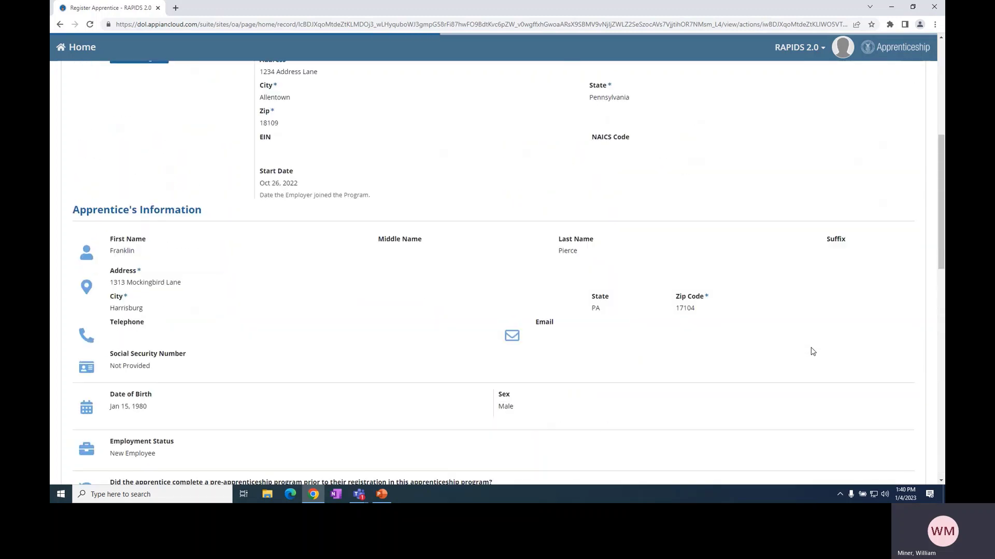
scroll(813, 352, "up", 6)
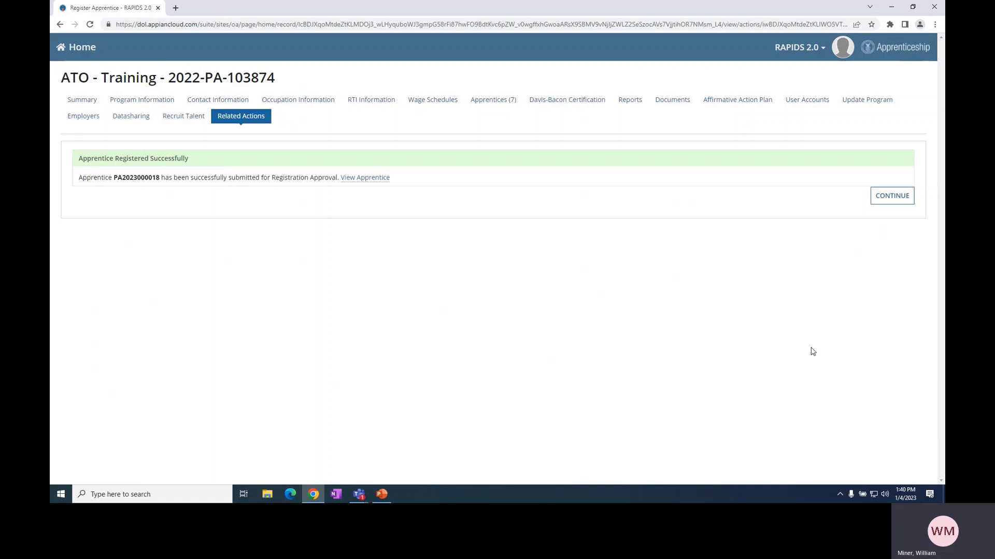
Step: Filter the program's apprentices by the Pending type and open the newly submitted apprentice's record
left_click(502, 107)
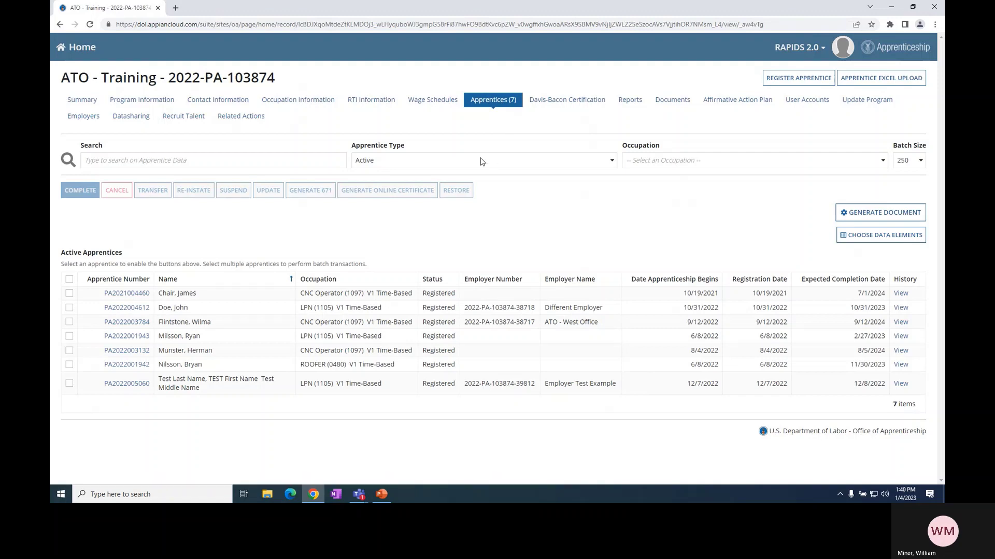
left_click(406, 165)
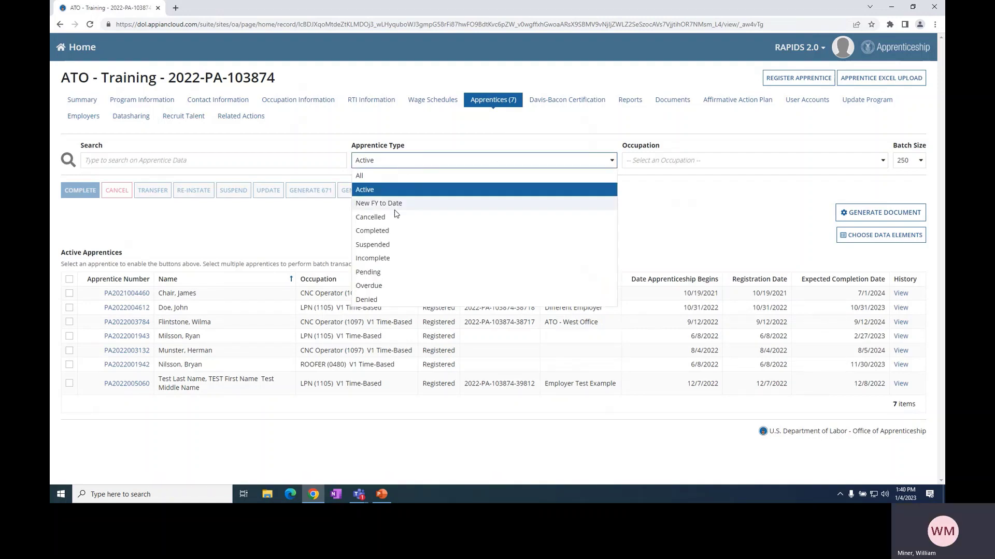
left_click(377, 273)
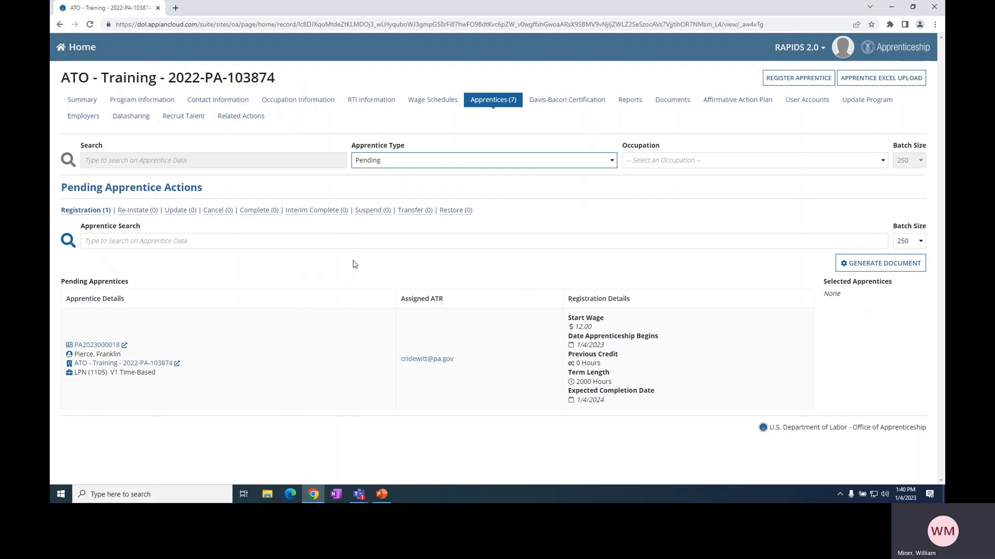
left_click(81, 347)
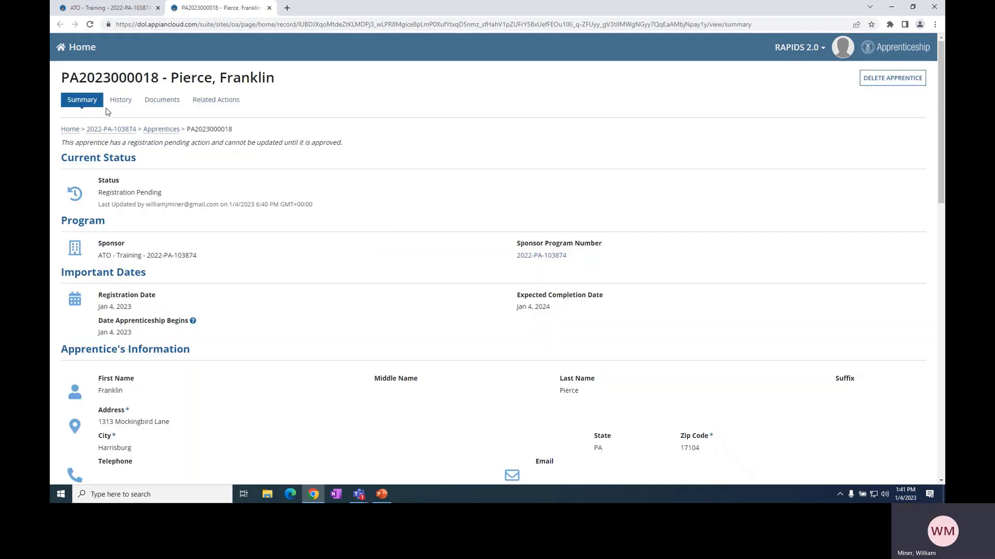
Step: Look at the document upload form in the apprentice's documents, cancel it and return to the record's summary
left_click(154, 103)
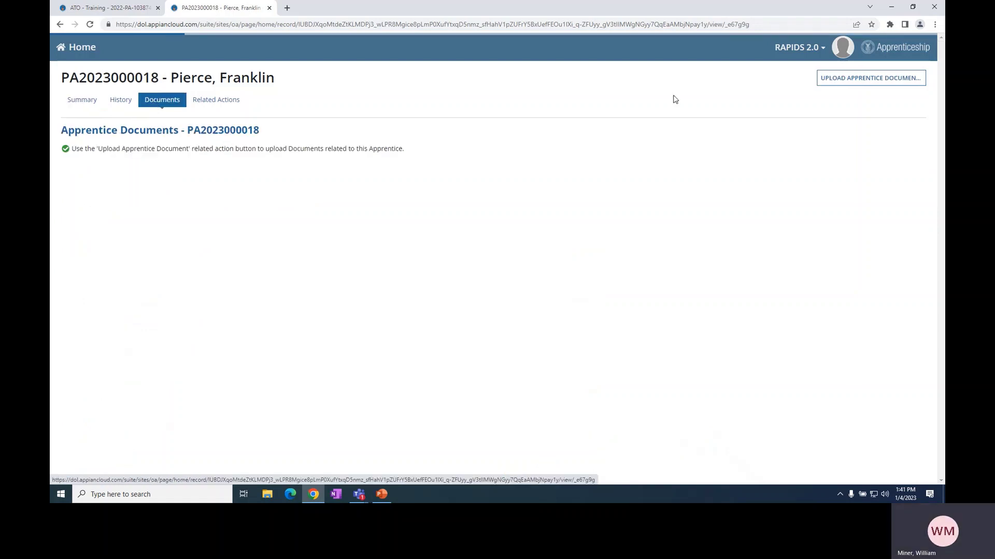
left_click(868, 82)
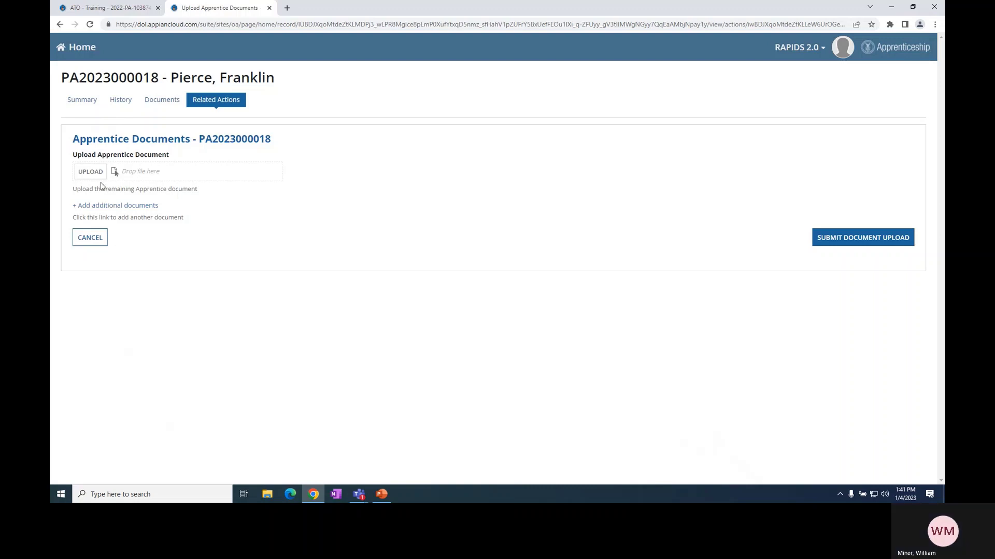
left_click(89, 240)
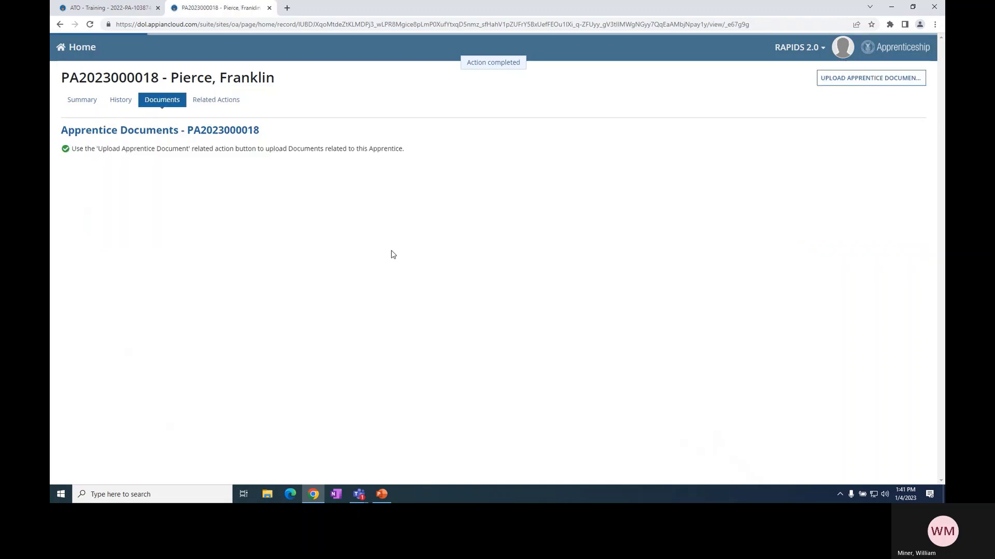
left_click(80, 101)
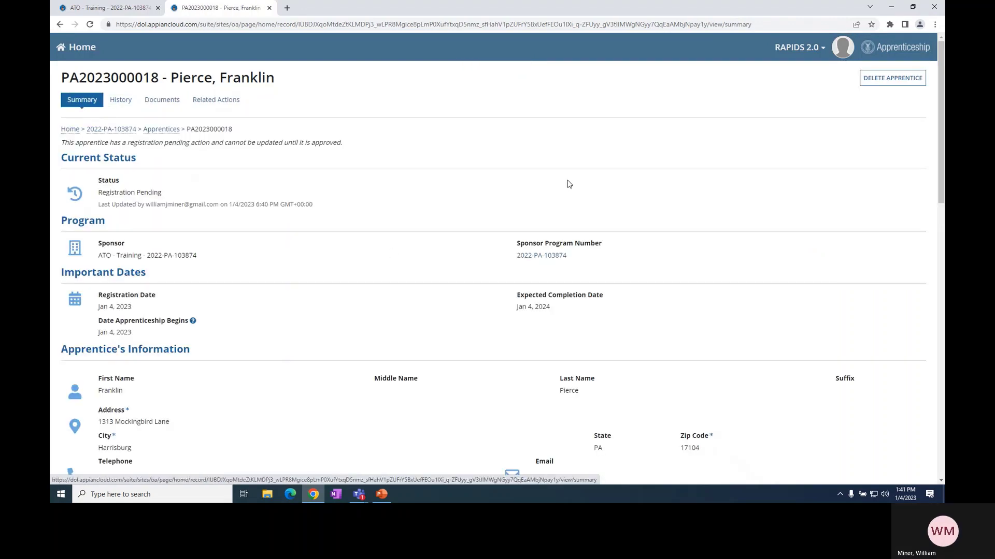
Step: Set the program's apprentice list to show All apprentice types, examine it, and switch to the Cancelling vs Suspending slide in the presentation
left_click(93, 7)
left_click(439, 160)
left_click(413, 175)
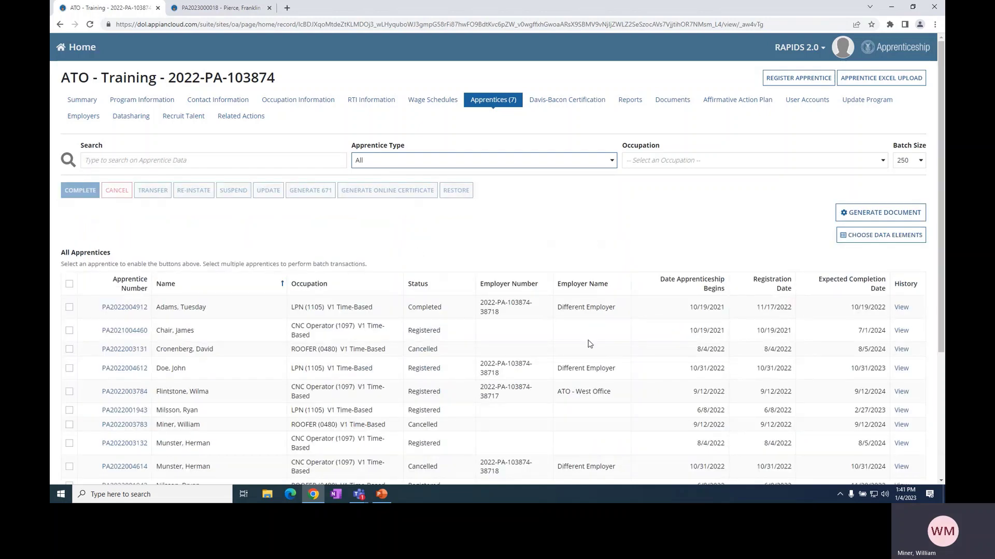
scroll(575, 342, "down", 1)
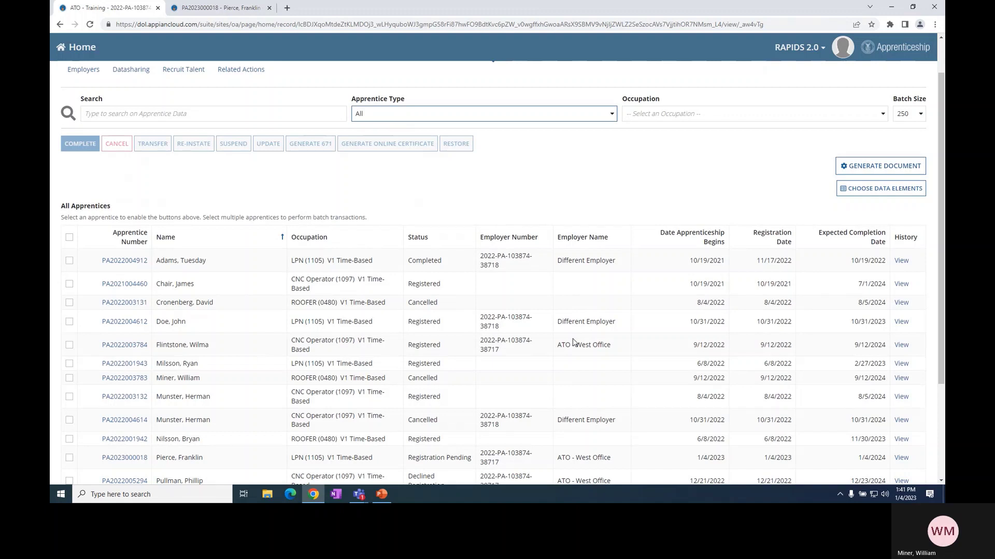
key("alt+Tab")
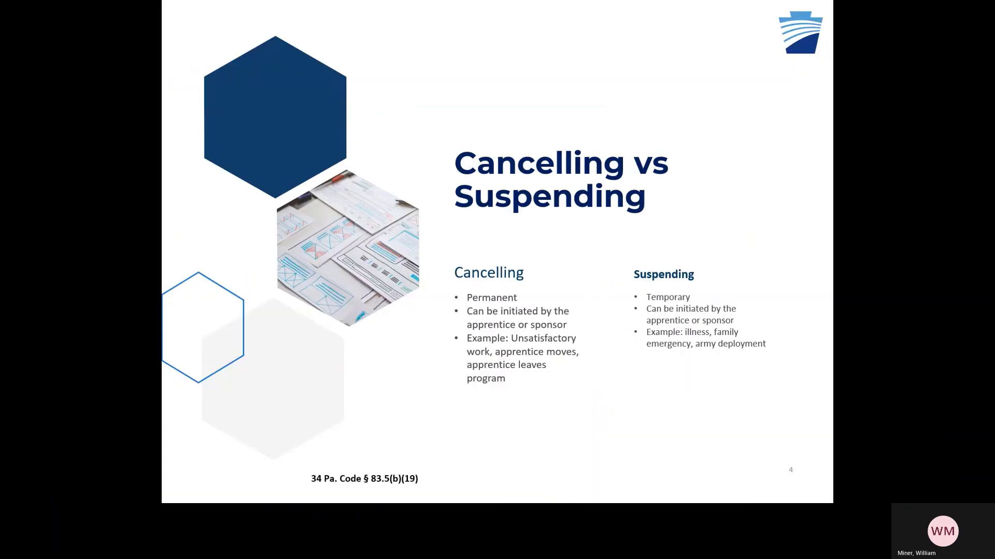